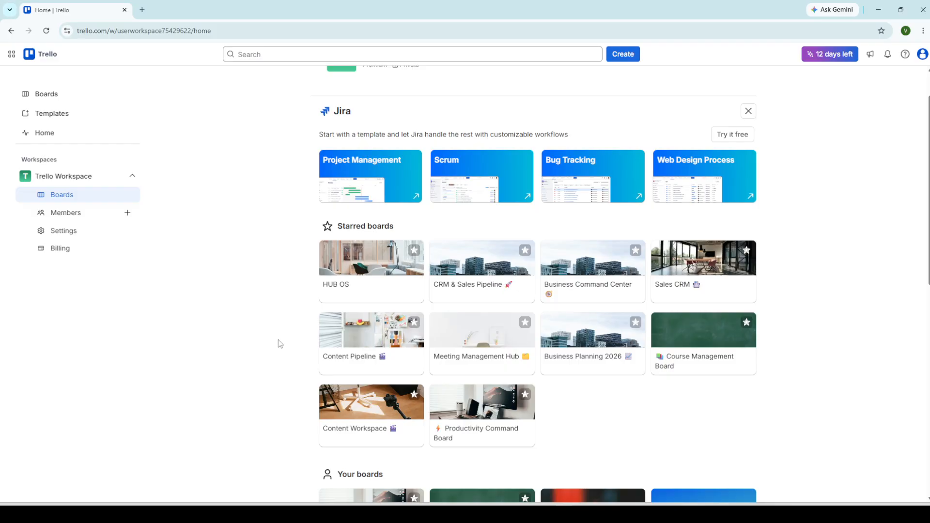
Step: Open the Content Workspace board and start a new workspace view from the board switcher
{"action": "left_click", "coordinate": [365, 401]}
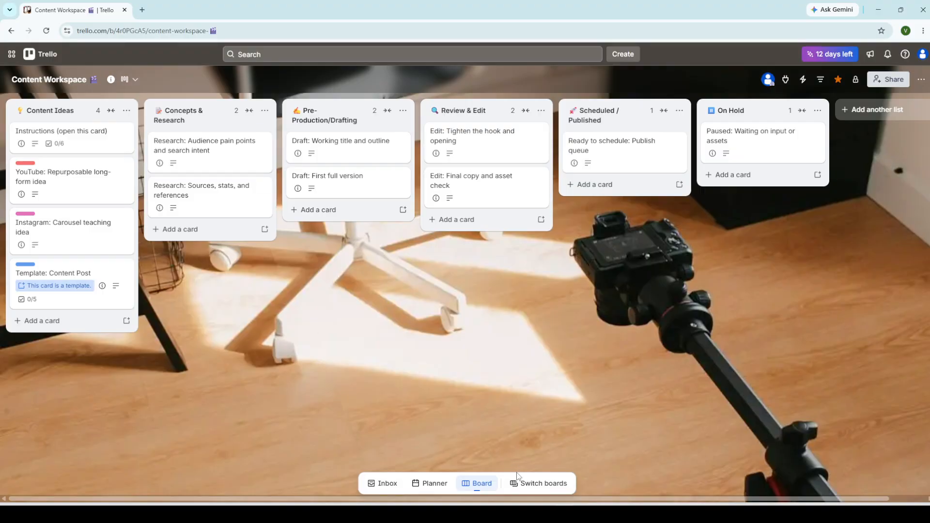
{"action": "left_click", "coordinate": [531, 484]}
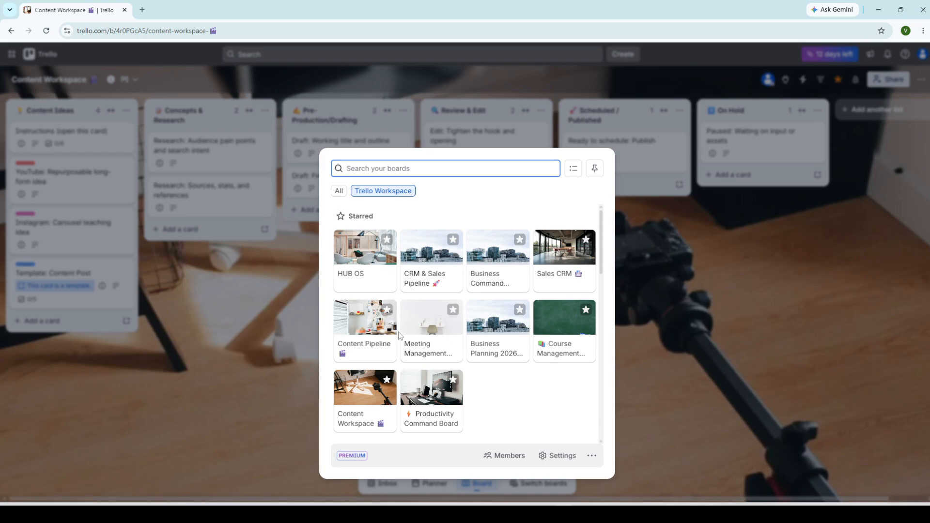
{"action": "scroll", "coordinate": [395, 337], "scroll_direction": "down", "scroll_amount": 3}
{"action": "scroll", "coordinate": [395, 336], "scroll_direction": "down", "scroll_amount": 6}
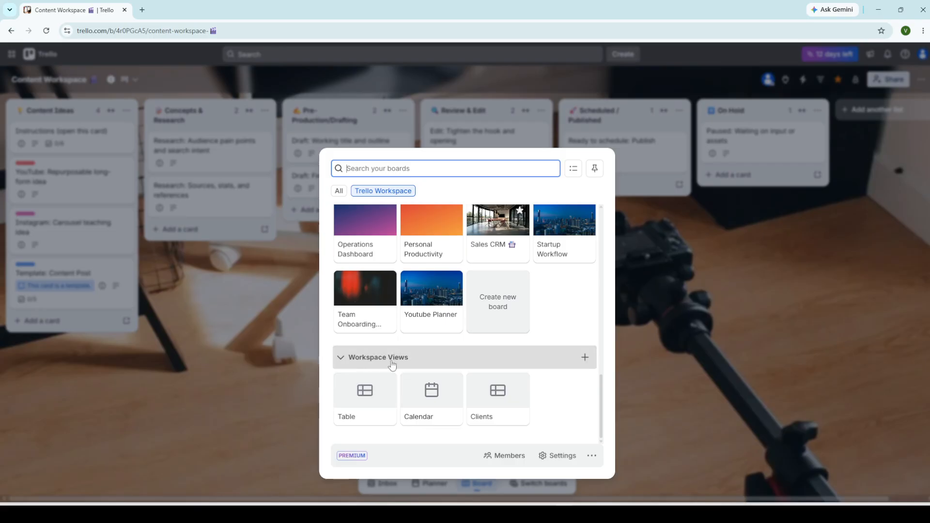
{"action": "left_click", "coordinate": [586, 361]}
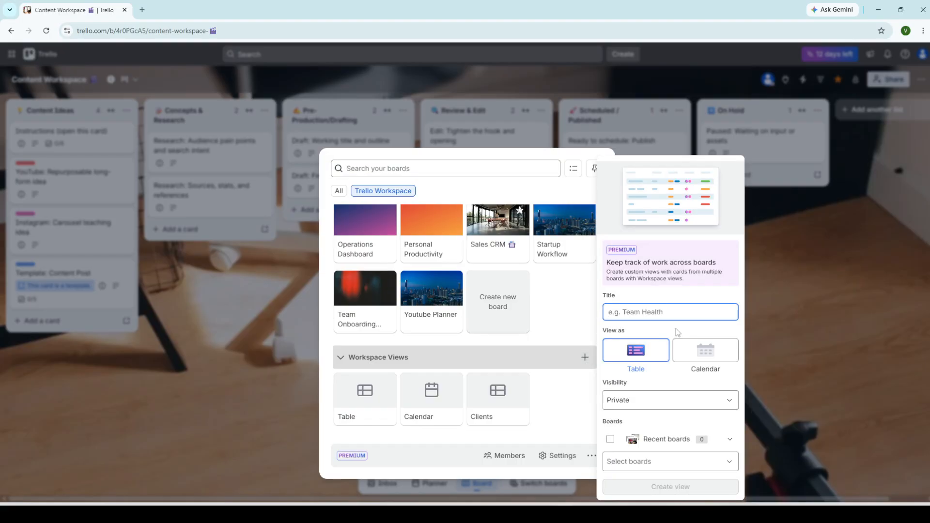
Step: Title the new workspace view Clients, with the Table layout and Private visibility
{"action": "left_click", "coordinate": [660, 312]}
{"action": "left_click", "coordinate": [676, 339]}
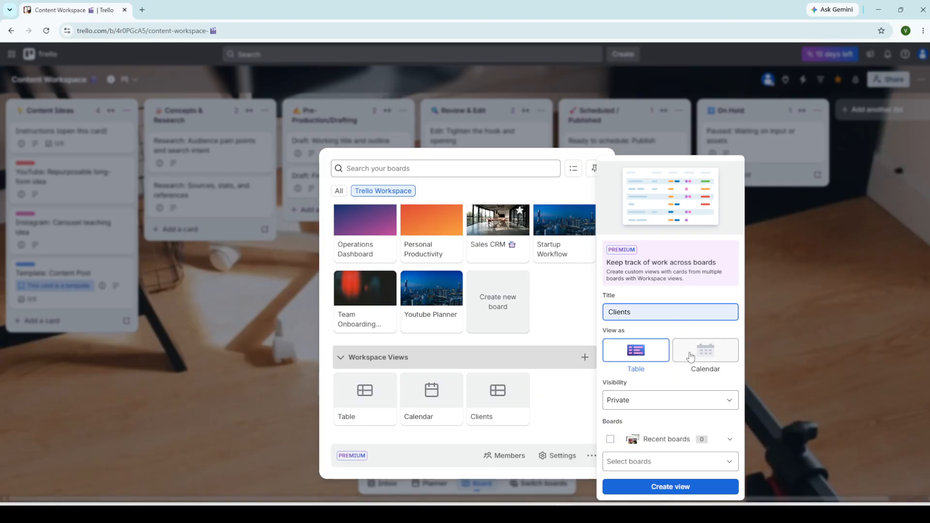
{"action": "left_click", "coordinate": [708, 355]}
{"action": "left_click", "coordinate": [660, 356]}
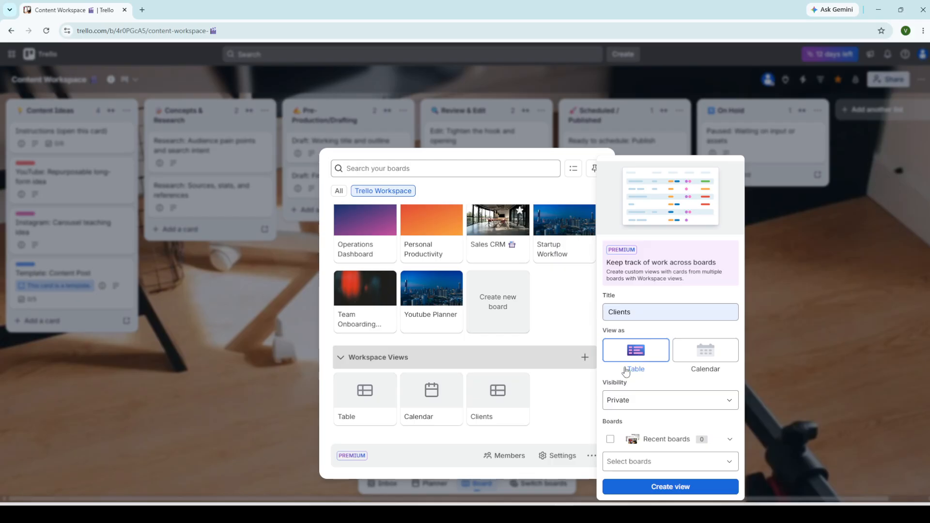
{"action": "left_click", "coordinate": [625, 408]}
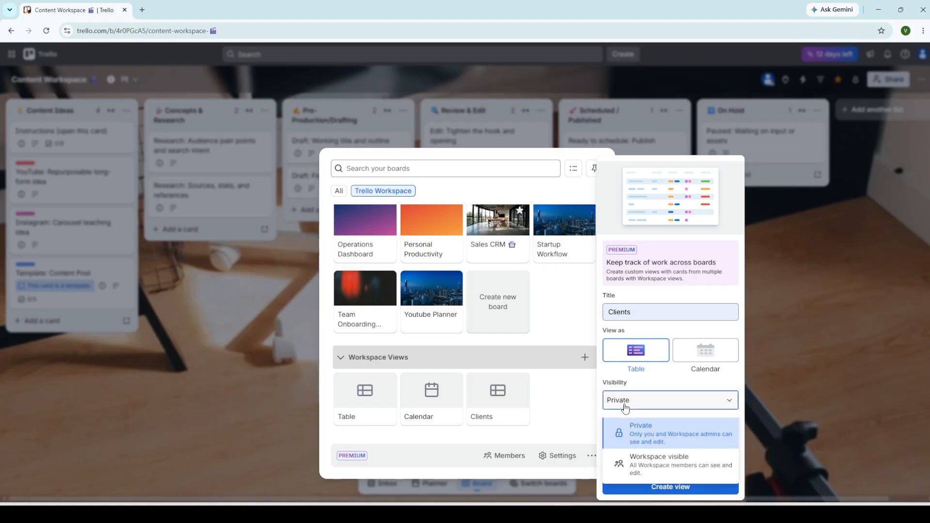
{"action": "left_click", "coordinate": [625, 408]}
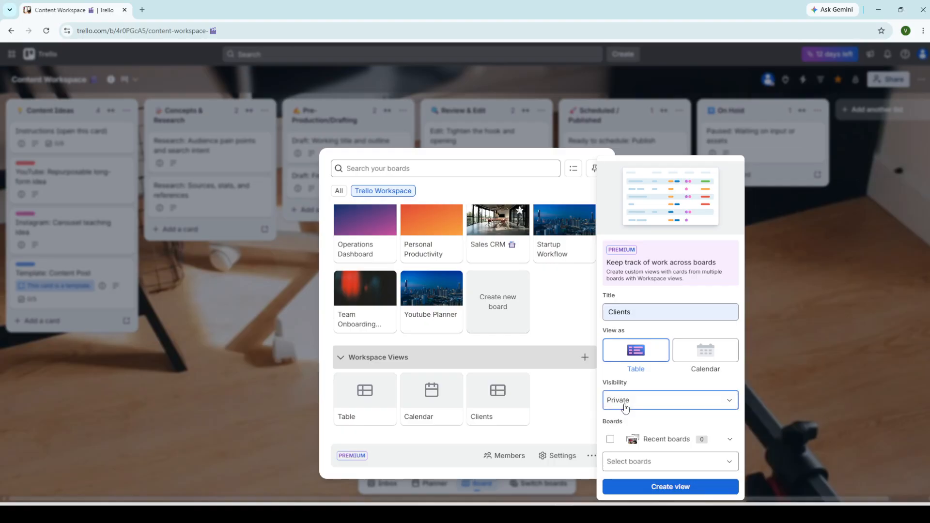
Step: Include the Content Workspace, HUB OS, Productivity Command Board and Content Pipeline boards, create the view and dismiss the board switcher
{"action": "left_click", "coordinate": [723, 442]}
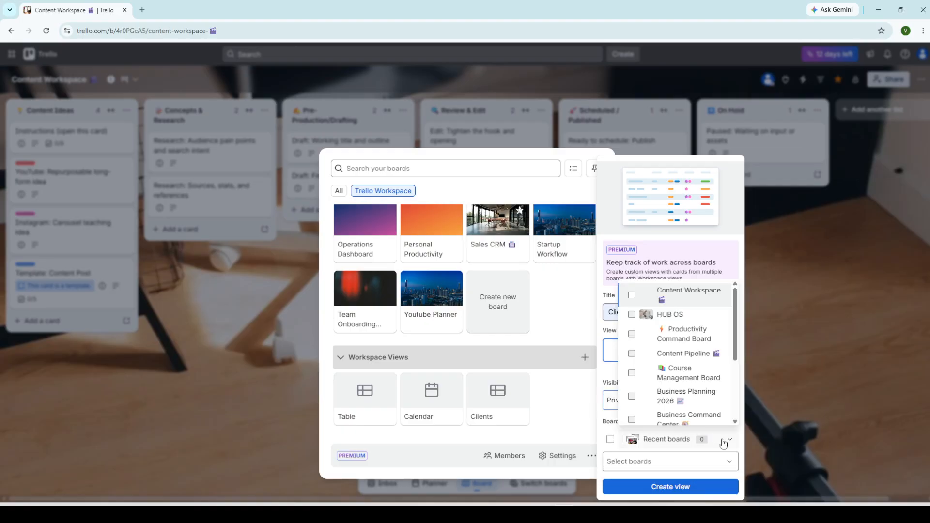
{"action": "scroll", "coordinate": [703, 412], "scroll_direction": "down", "scroll_amount": 1}
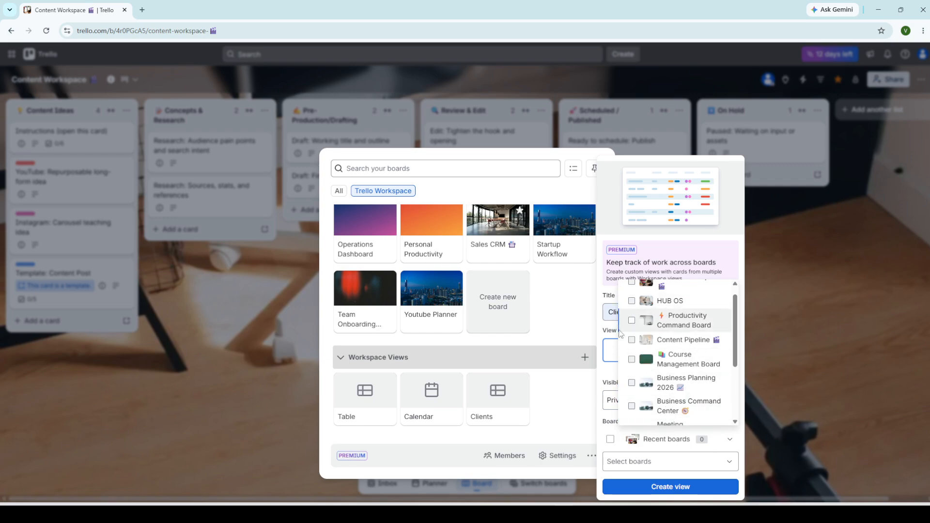
{"action": "scroll", "coordinate": [660, 318], "scroll_direction": "up", "scroll_amount": 1}
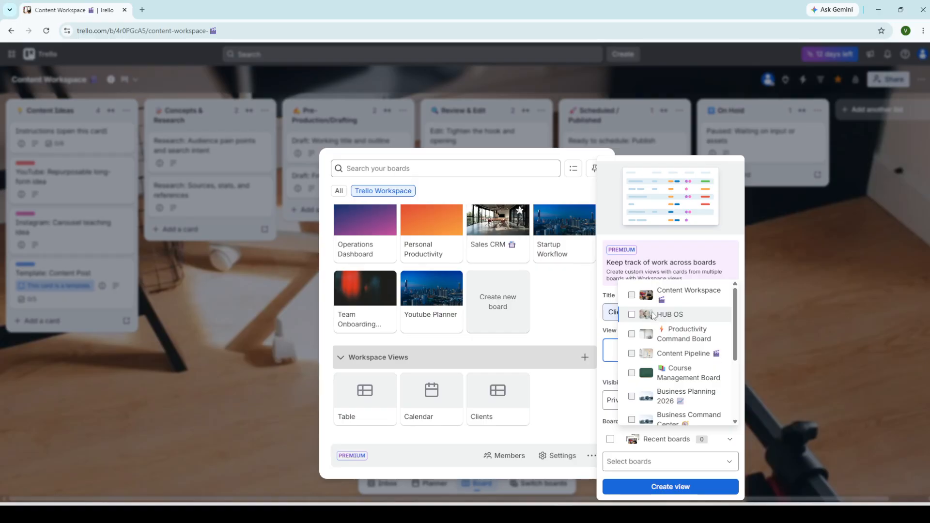
{"action": "left_click", "coordinate": [632, 297]}
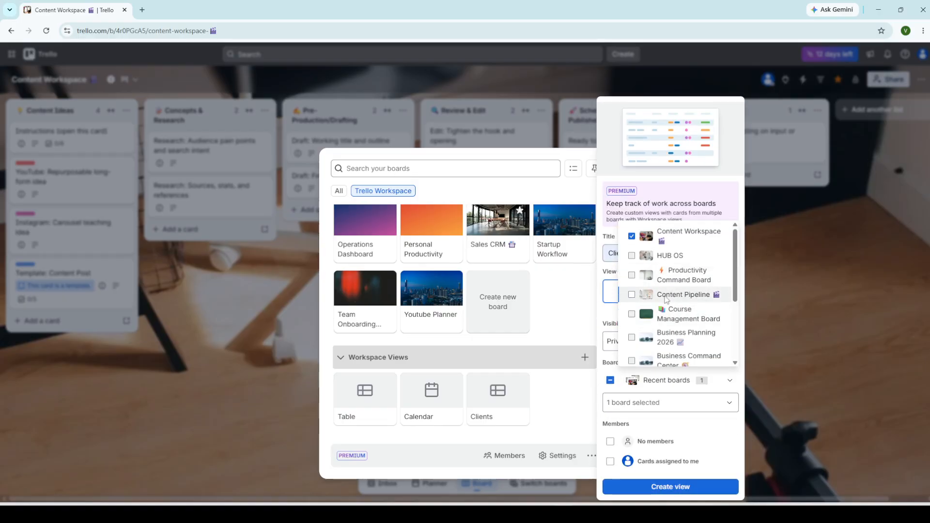
{"action": "left_click", "coordinate": [633, 257]}
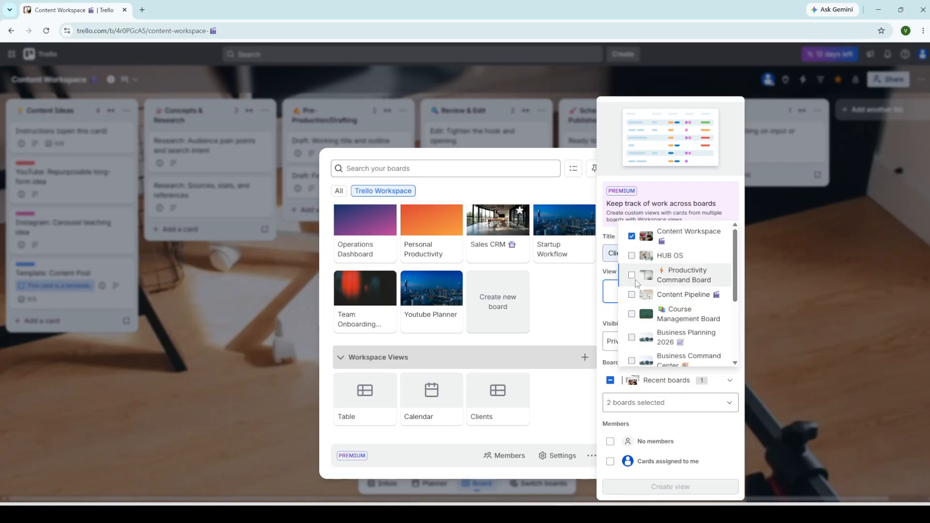
{"action": "left_click", "coordinate": [660, 272]}
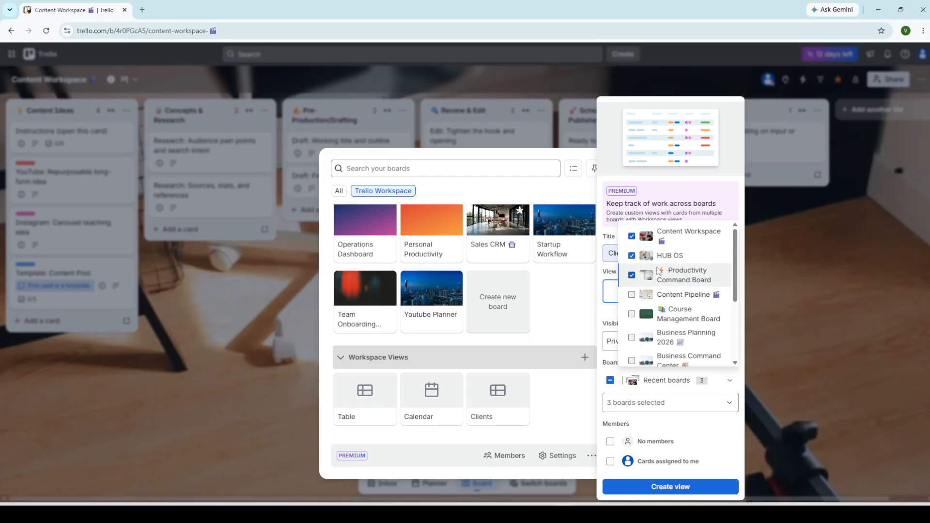
{"action": "scroll", "coordinate": [668, 279], "scroll_direction": "down", "scroll_amount": 1}
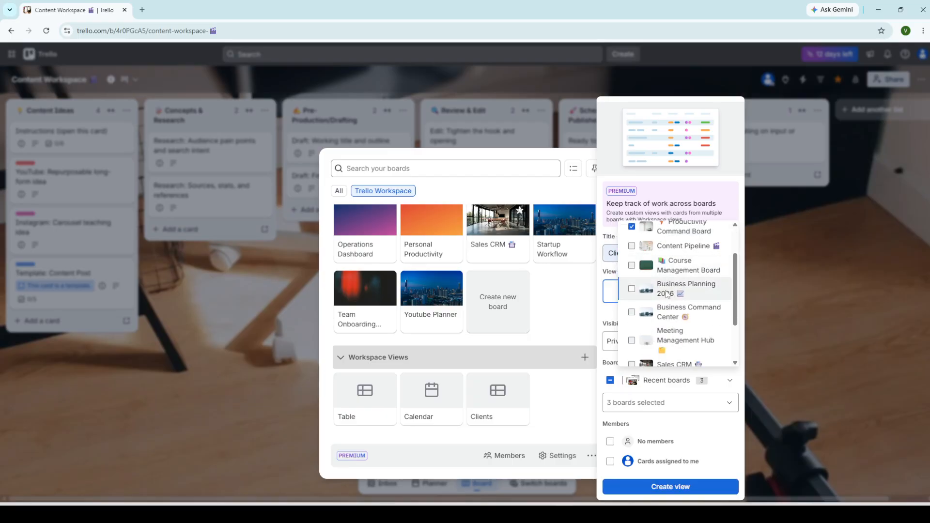
{"action": "scroll", "coordinate": [664, 293], "scroll_direction": "up", "scroll_amount": 1}
{"action": "scroll", "coordinate": [664, 295], "scroll_direction": "up", "scroll_amount": 1}
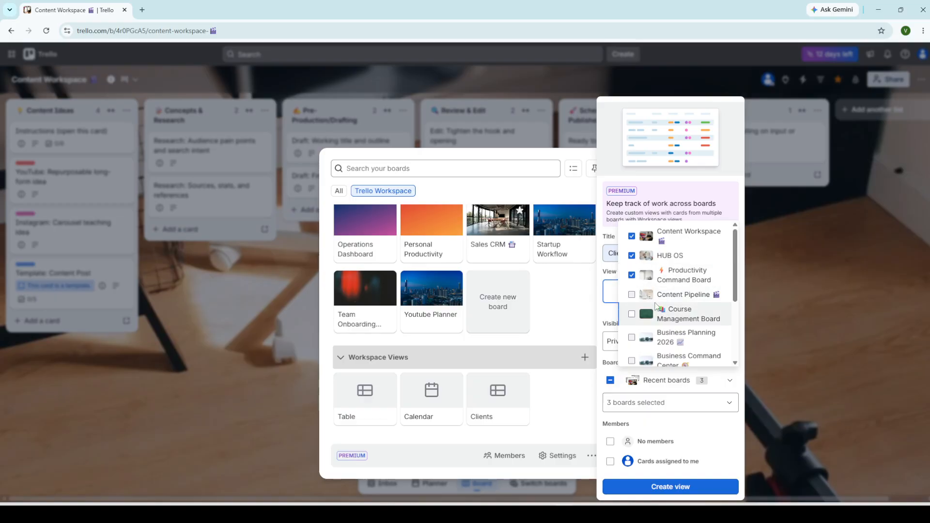
{"action": "left_click", "coordinate": [632, 295]}
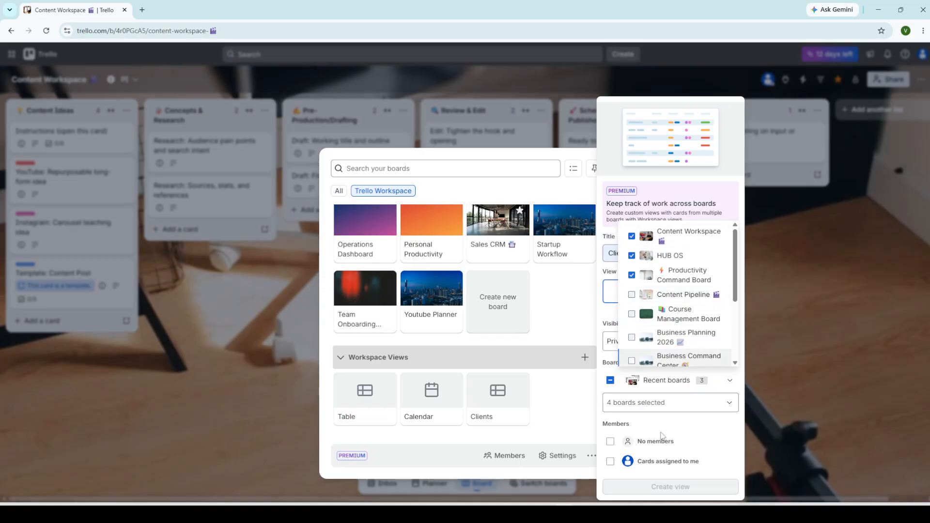
{"action": "left_click", "coordinate": [669, 488]}
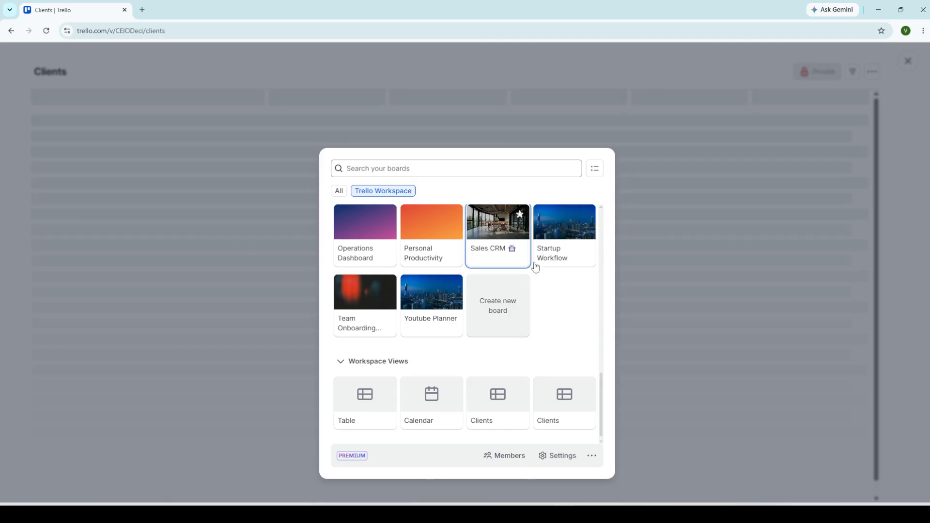
{"action": "left_click", "coordinate": [662, 230]}
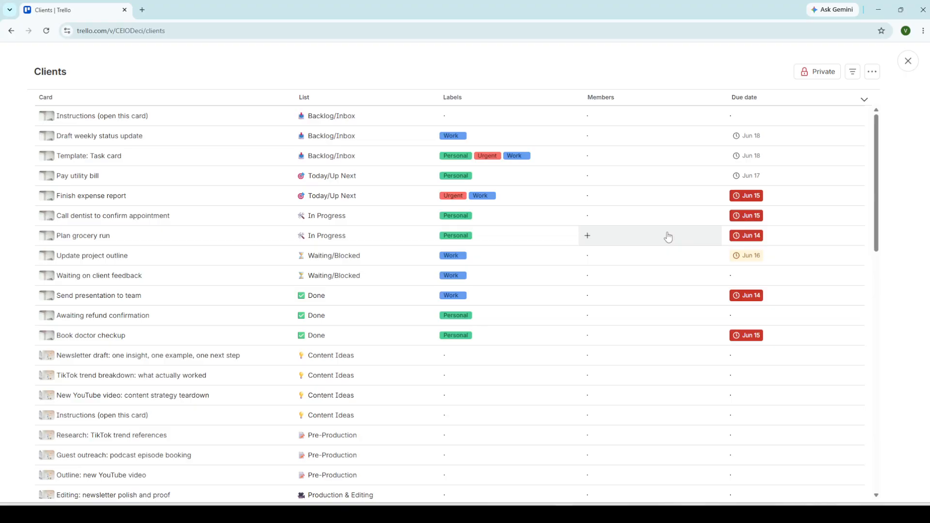
Step: Try filtering the Clients view to cards assigned to me, and clear that filter again
{"action": "left_click", "coordinate": [853, 72]}
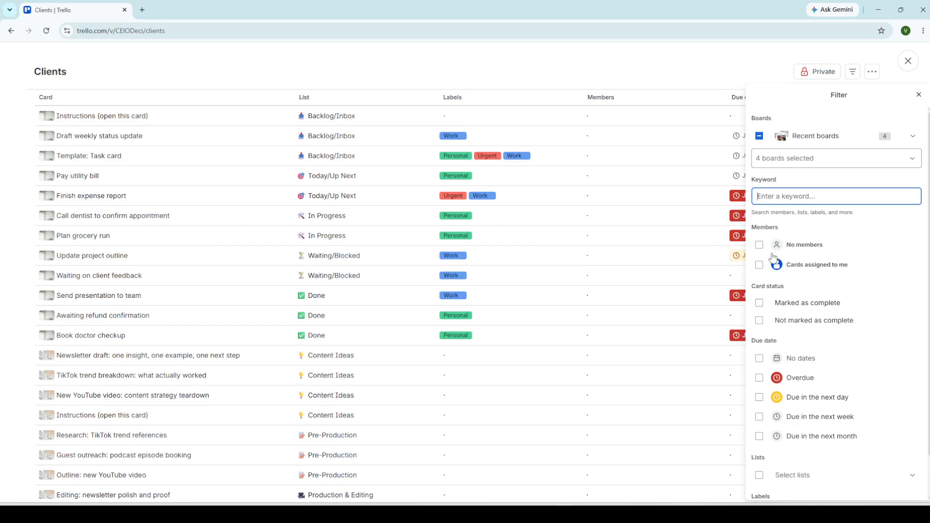
{"action": "left_click", "coordinate": [760, 265]}
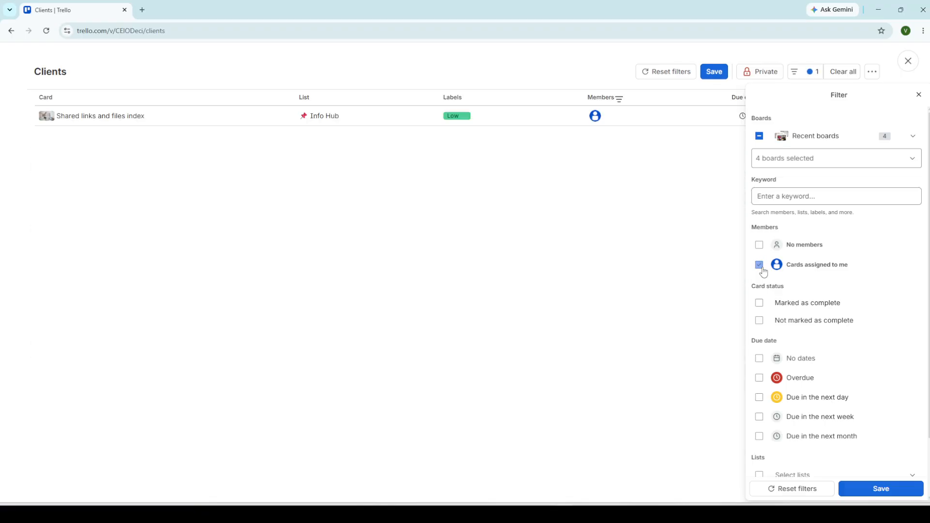
{"action": "left_click", "coordinate": [760, 265]}
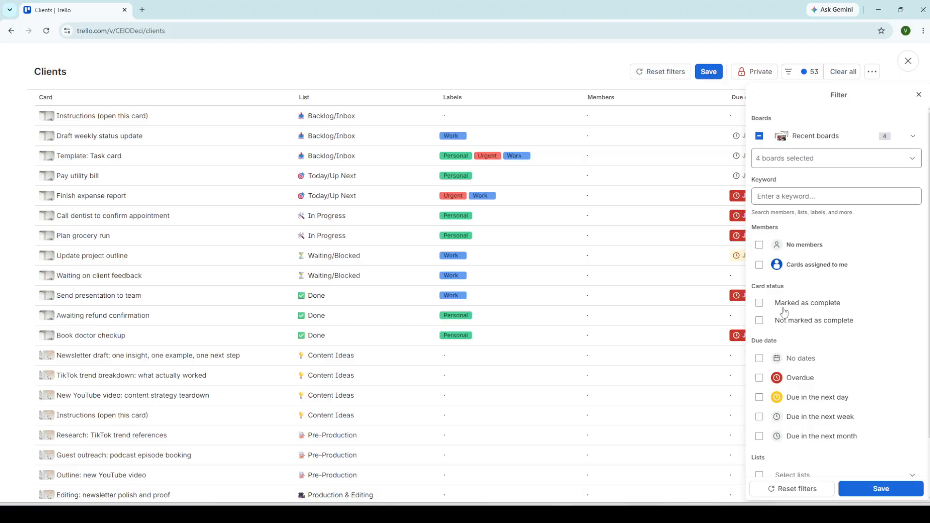
Step: Try out the Overdue due date filter on the Clients view and leave it switched off
{"action": "scroll", "coordinate": [801, 329], "scroll_direction": "down", "scroll_amount": 2}
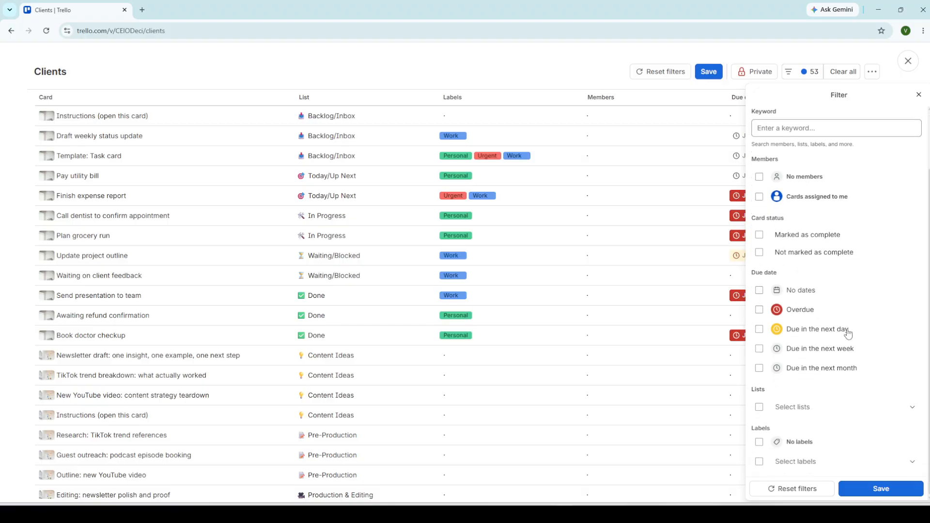
{"action": "left_click", "coordinate": [762, 313]}
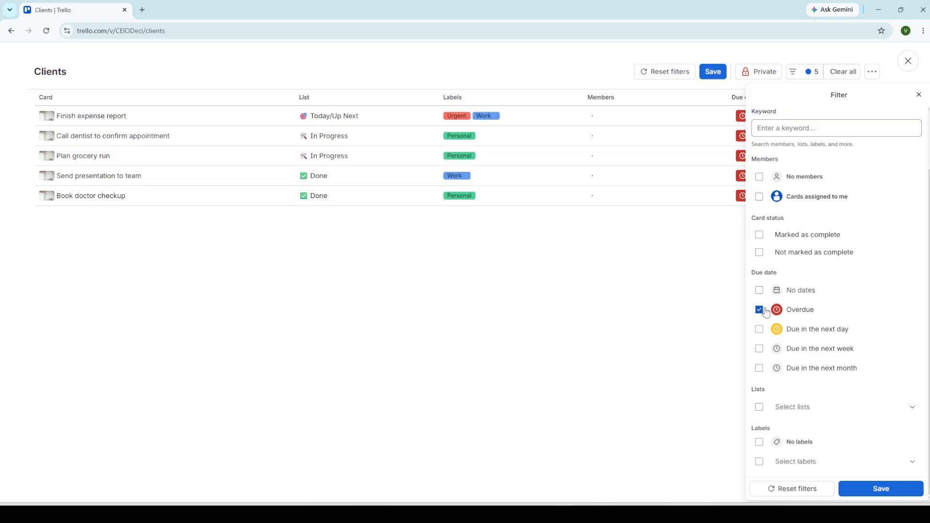
{"action": "left_click", "coordinate": [763, 312]}
{"action": "left_click", "coordinate": [759, 313]}
{"action": "left_click", "coordinate": [760, 312]}
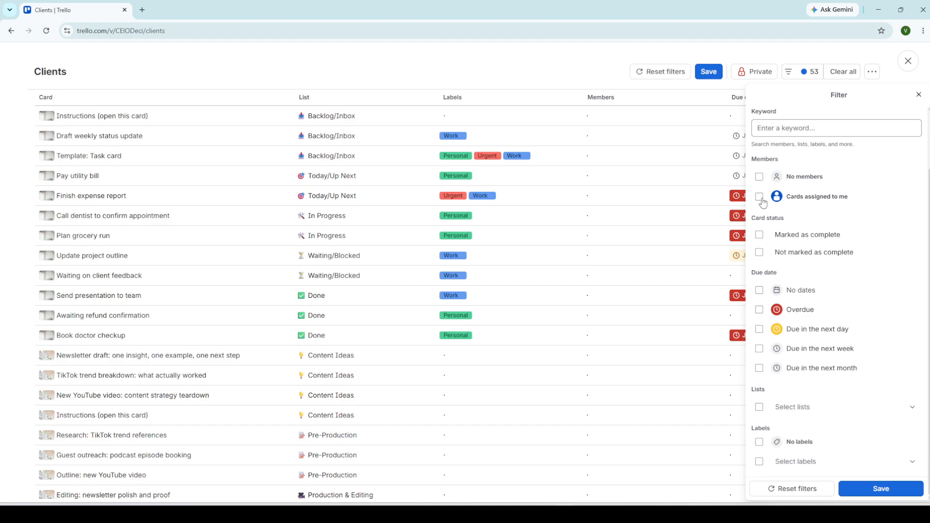
{"action": "left_click", "coordinate": [759, 309]}
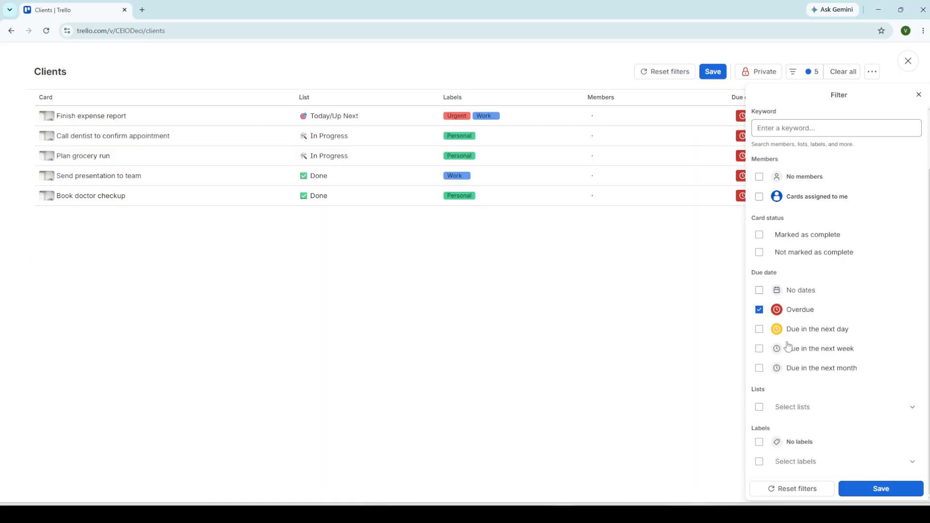
{"action": "left_click", "coordinate": [760, 310]}
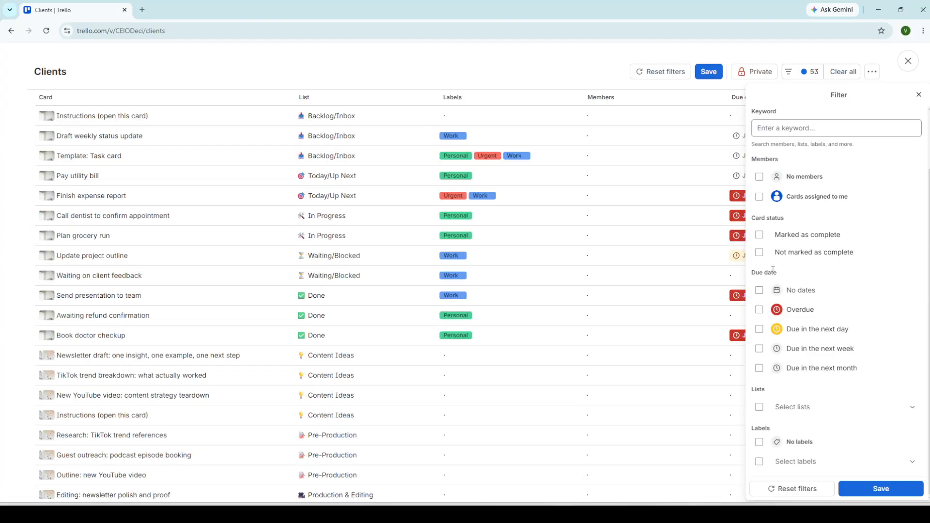
Step: Filter the Clients view to cards assigned to me and save the filter
{"action": "left_click", "coordinate": [759, 198]}
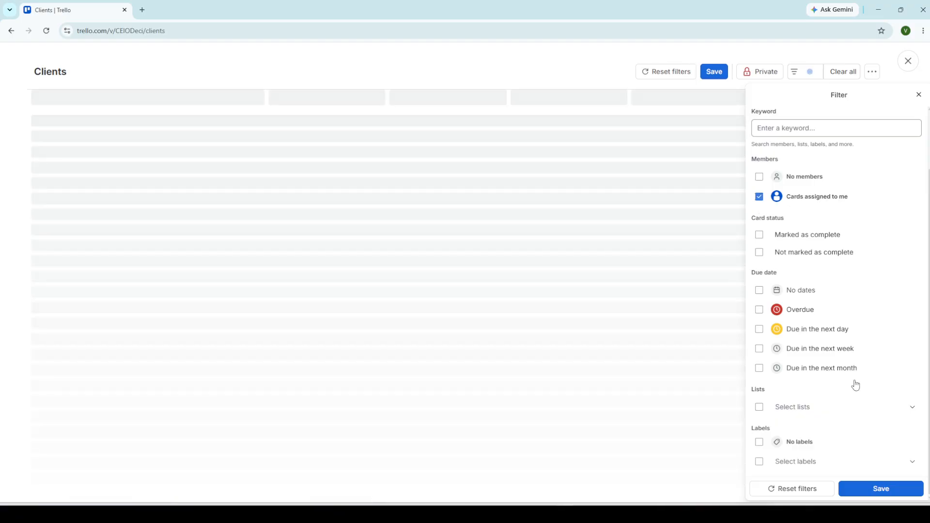
{"action": "left_click", "coordinate": [879, 490]}
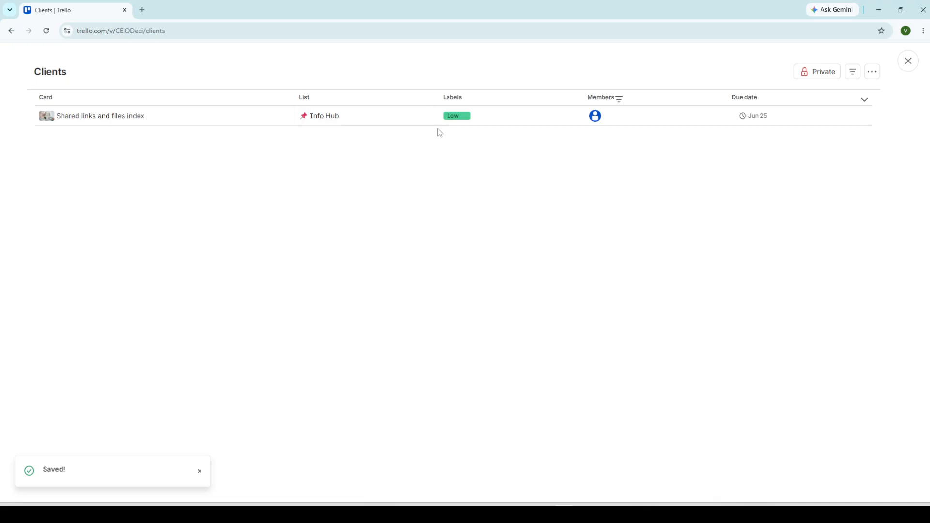
Step: Remove the assigned-to-me filter from the Clients view, save the change and look through the full card list
{"action": "left_click", "coordinate": [853, 71]}
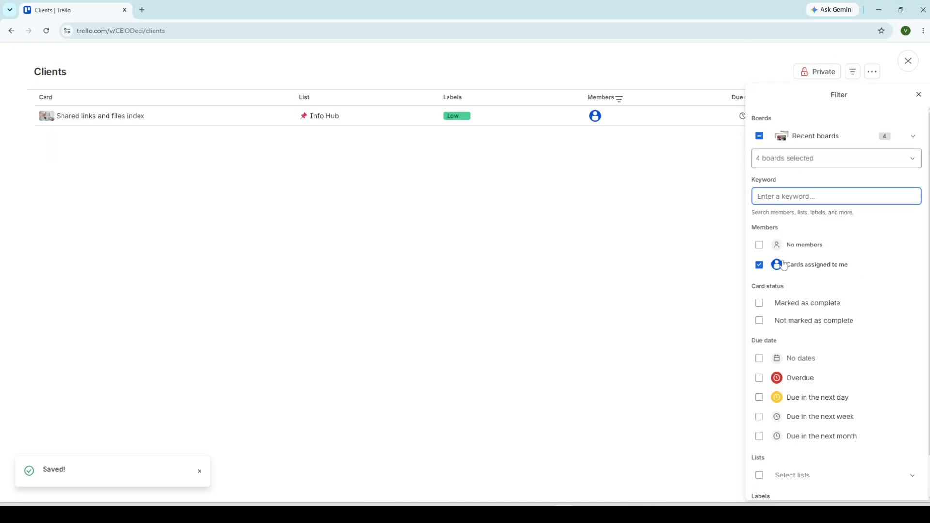
{"action": "left_click", "coordinate": [760, 265]}
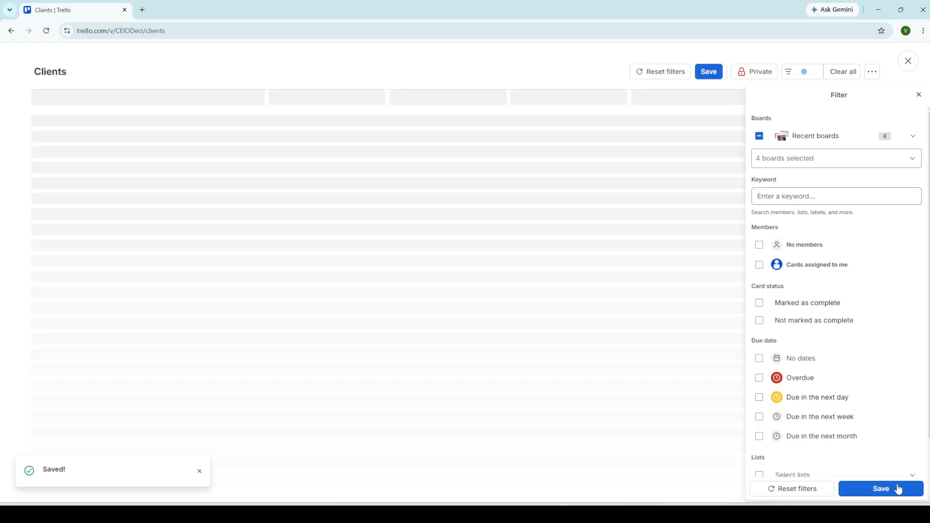
{"action": "left_click", "coordinate": [880, 489]}
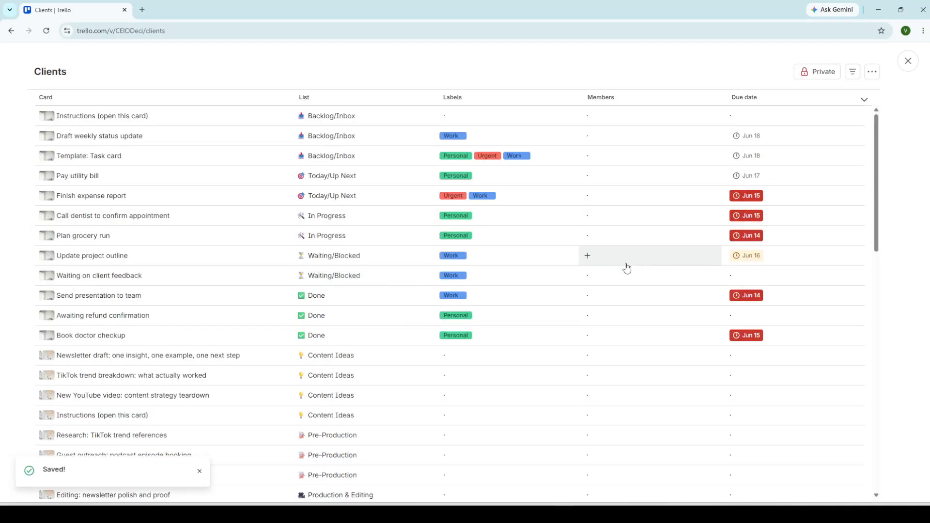
{"action": "scroll", "coordinate": [602, 266], "scroll_direction": "down", "scroll_amount": 9}
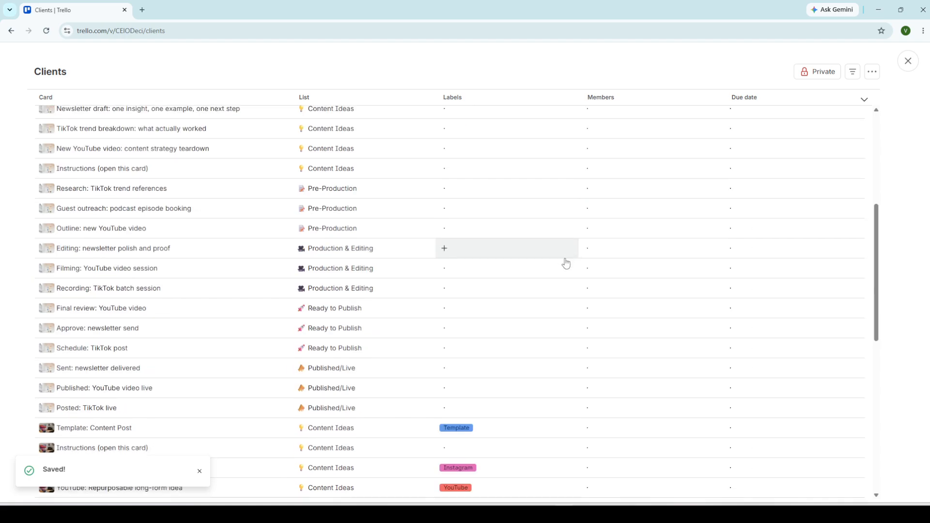
{"action": "scroll", "coordinate": [568, 284], "scroll_direction": "down", "scroll_amount": 4}
{"action": "scroll", "coordinate": [567, 285], "scroll_direction": "up", "scroll_amount": 11}
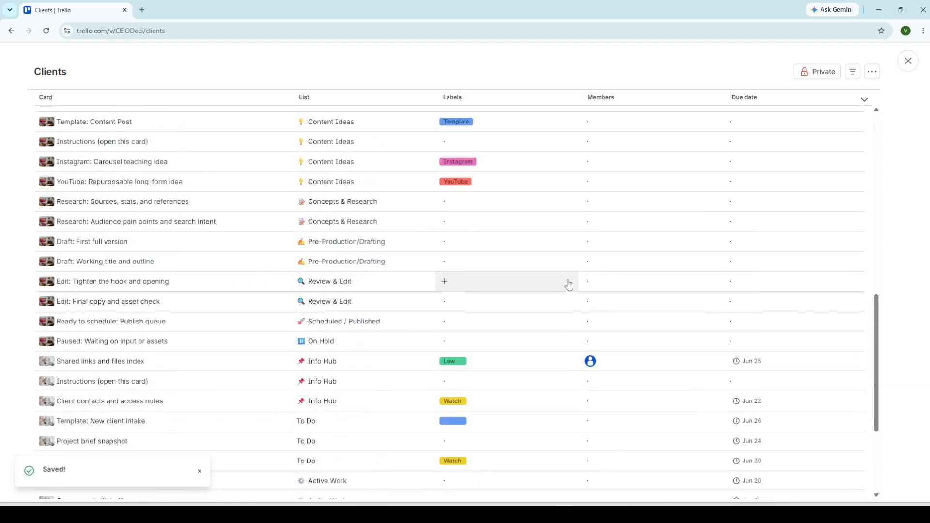
{"action": "scroll", "coordinate": [566, 286], "scroll_direction": "up", "scroll_amount": 3}
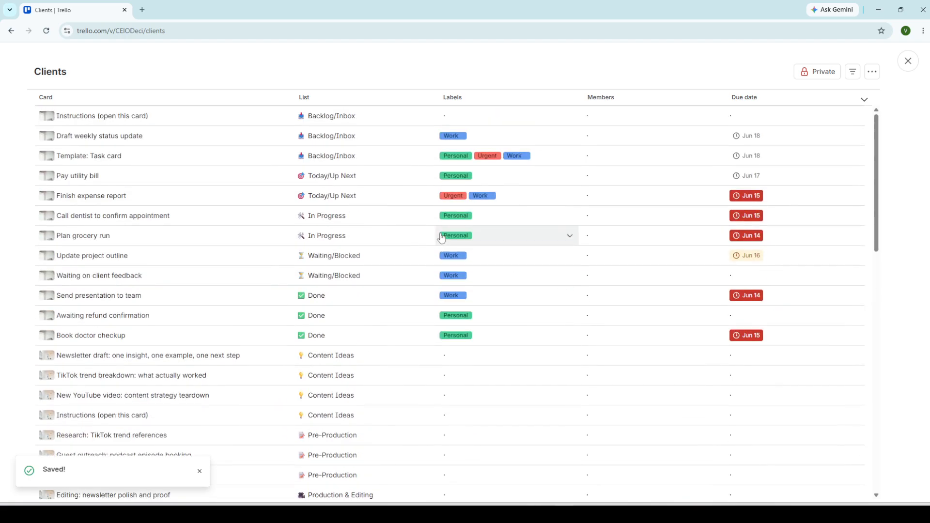